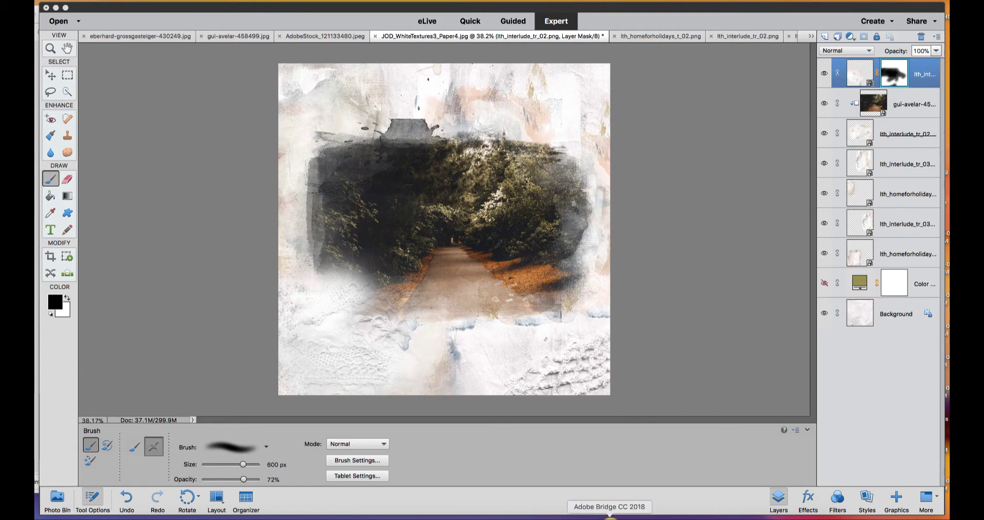
Look through the lth_interlude_tr Transfers folder in Adobe Bridge and return to Photoshop Elements
left_click(610, 517)
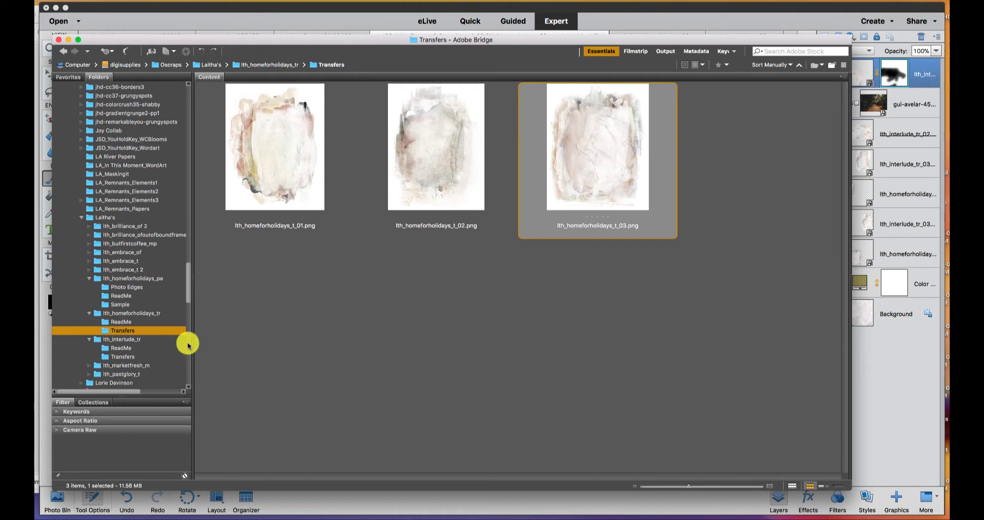
left_click(132, 356)
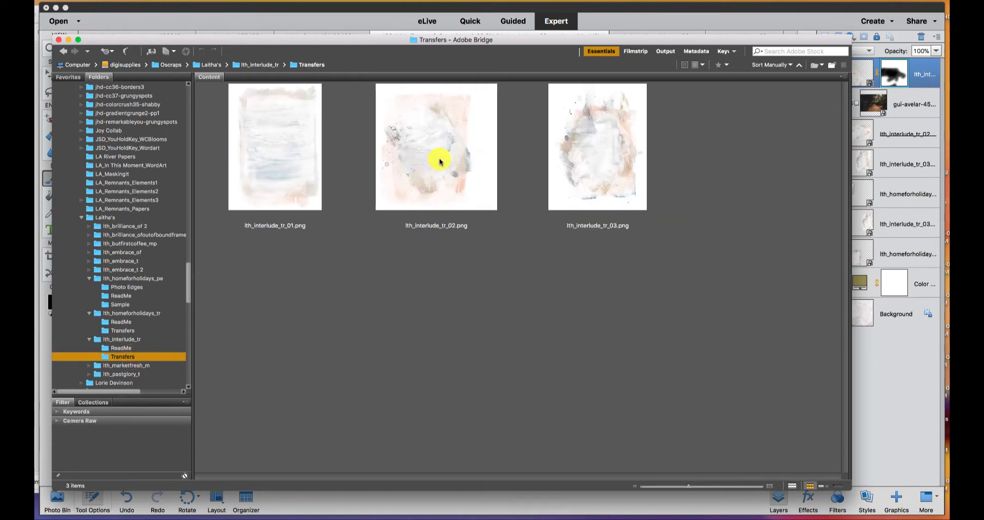
left_click(721, 516)
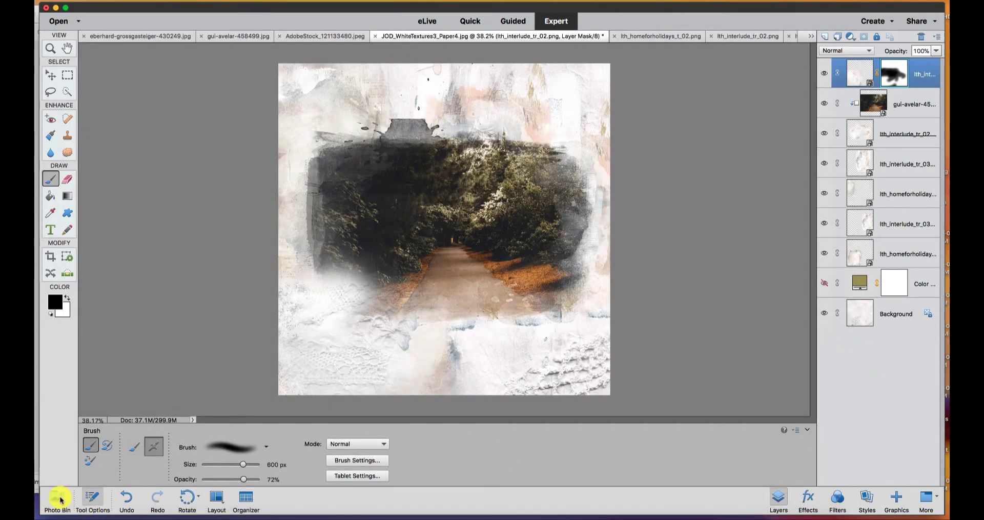
View the open transfers lth_interlude_tr_02, lth_interlude_tr_03 and lth_homeforholidays_t_03, and return to the JOD_WhiteTextures3_Paper4 composition
left_click(58, 497)
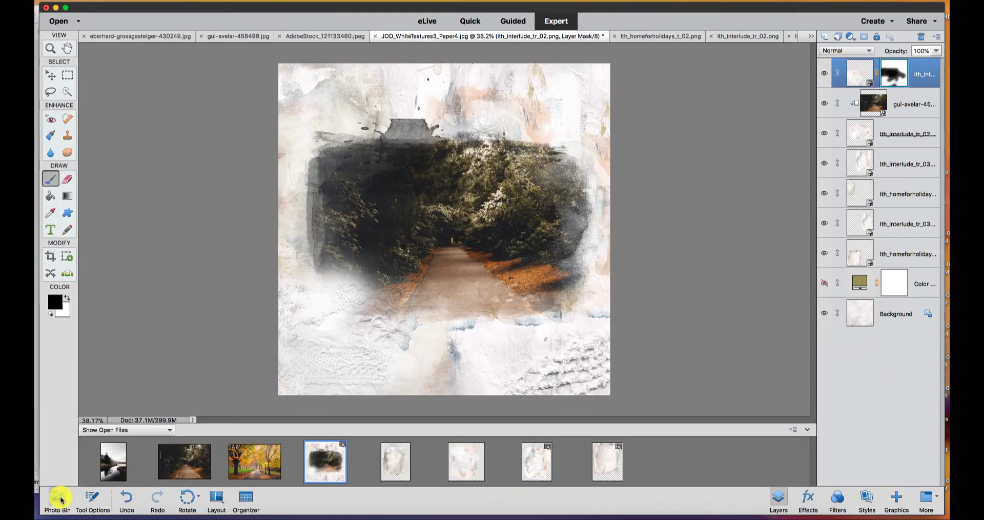
left_click(470, 470)
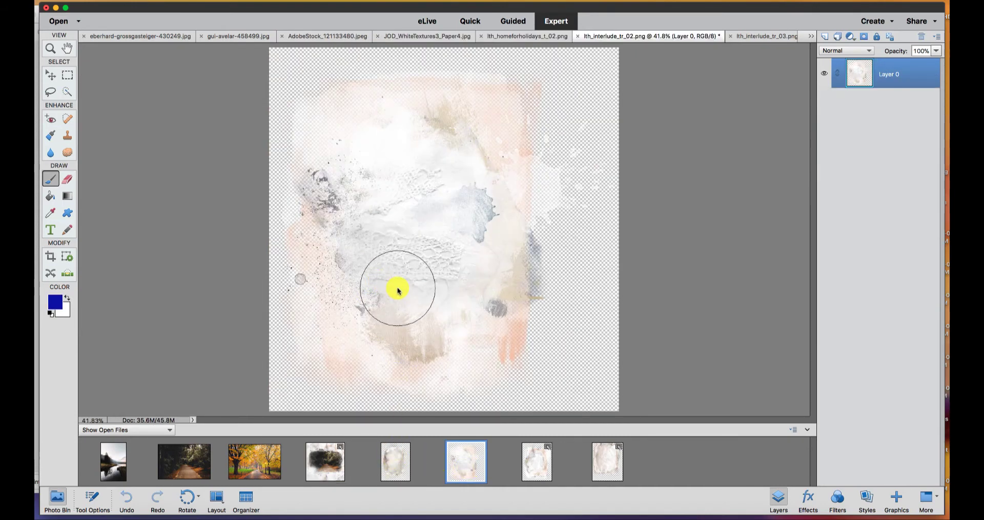
left_click(52, 76)
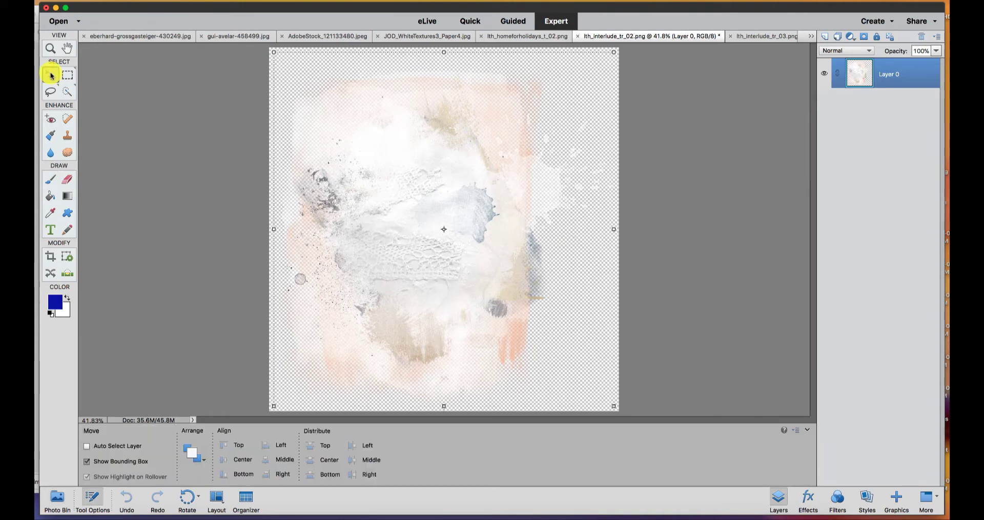
left_click(57, 496)
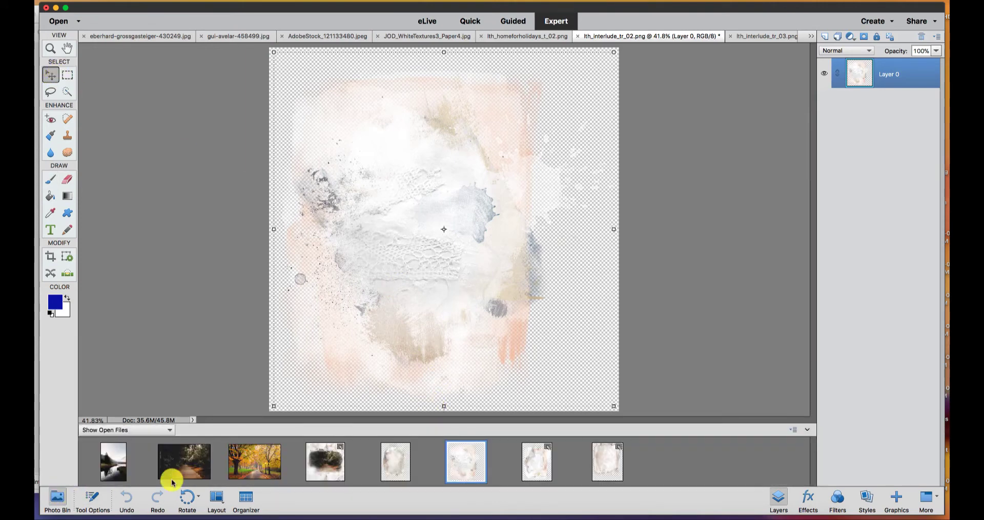
left_click(536, 461)
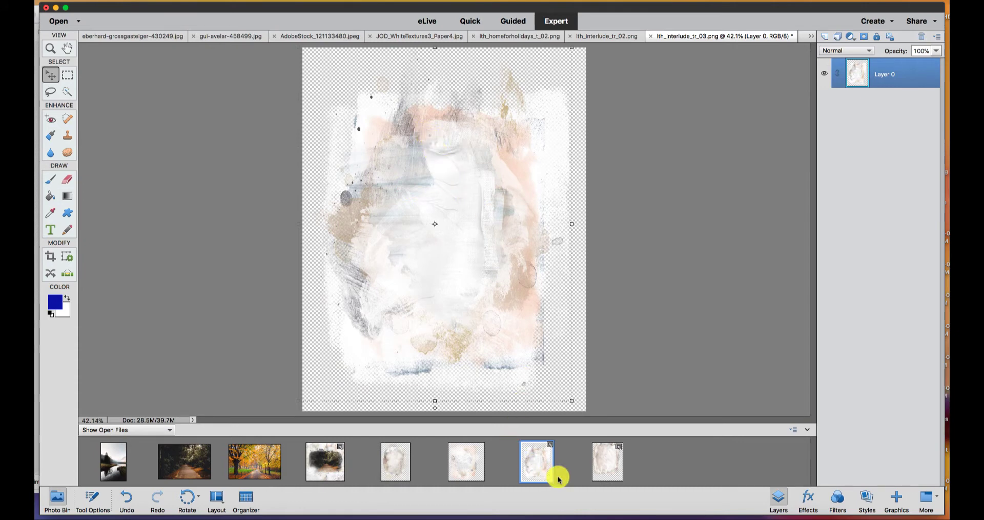
left_click(607, 462)
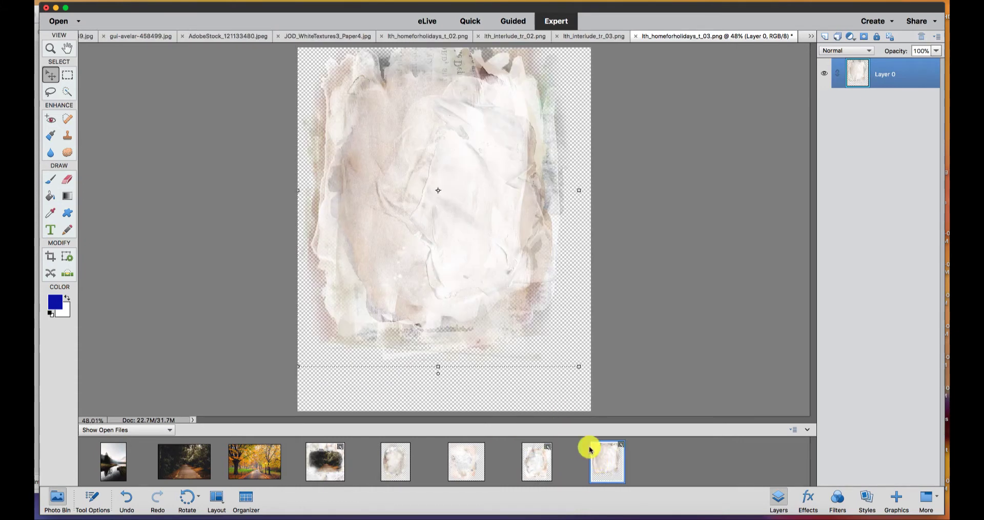
left_click(331, 463)
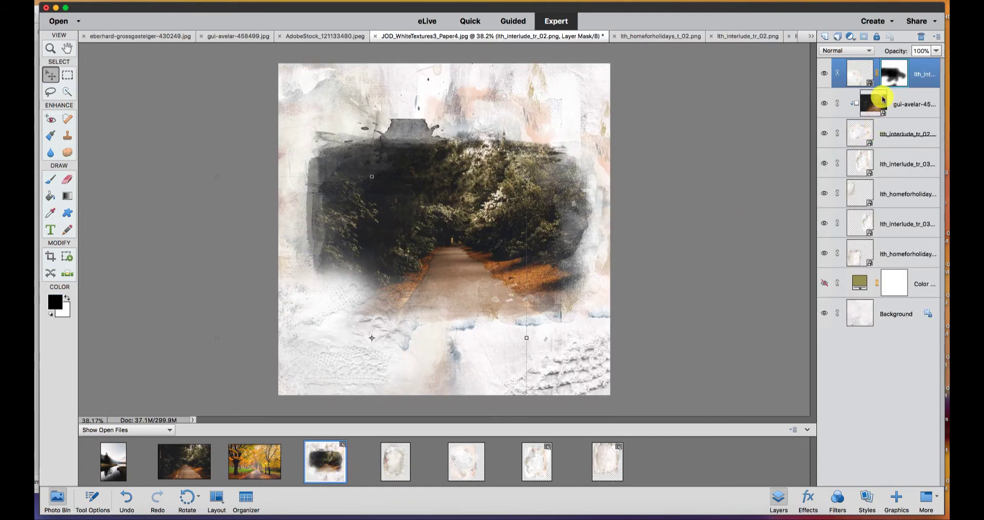
Hide the forest path photo and all transfer layers above the colour fill layer
left_click(824, 73)
left_click(824, 103)
left_click(824, 134)
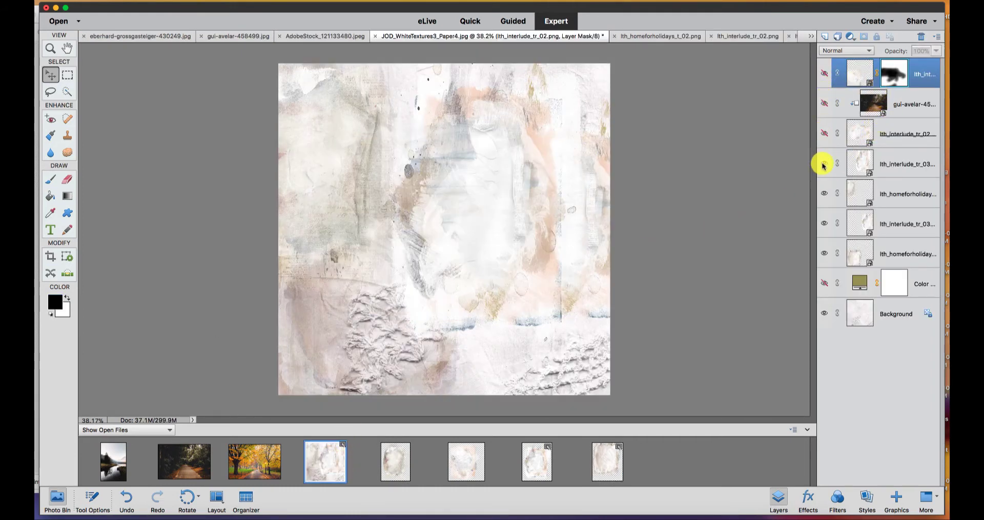
left_click(824, 164)
left_click(824, 194)
left_click(824, 224)
left_click(825, 254)
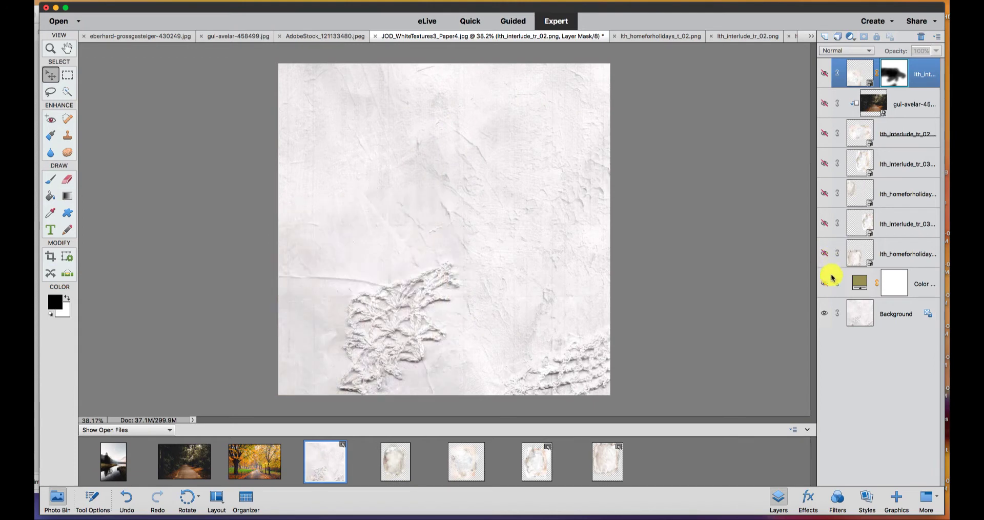
Toggle the olive colour fill layer on and off to compare it with the background paper
left_click(825, 283)
left_click(824, 283)
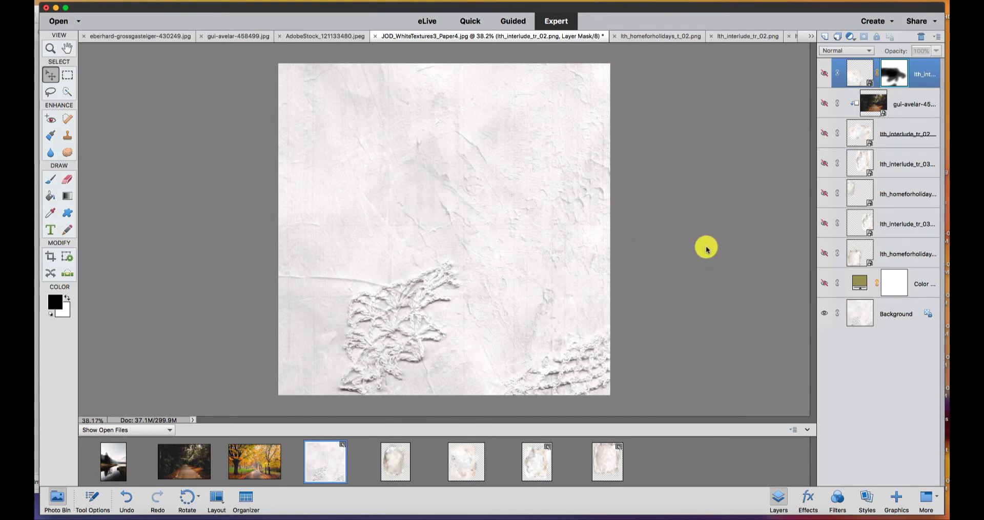
left_click(824, 284)
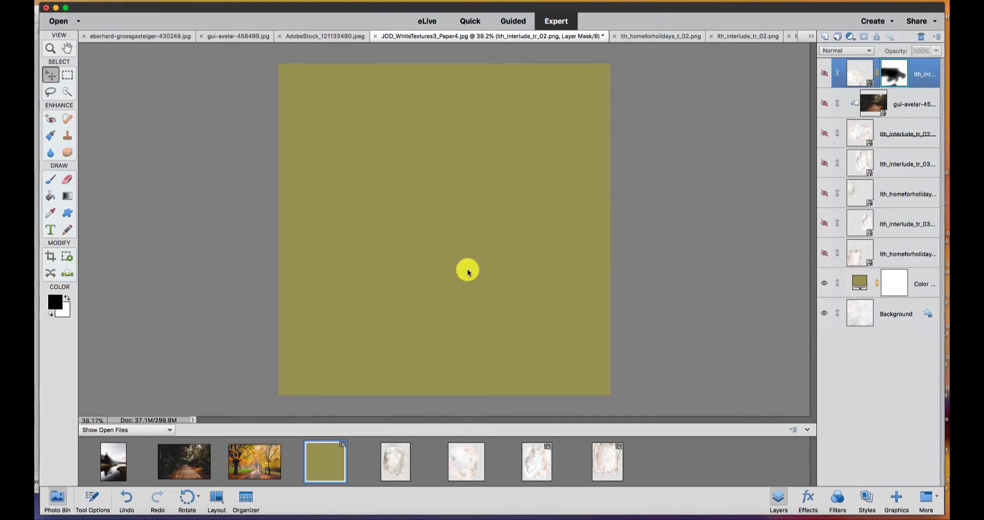
left_click(824, 284)
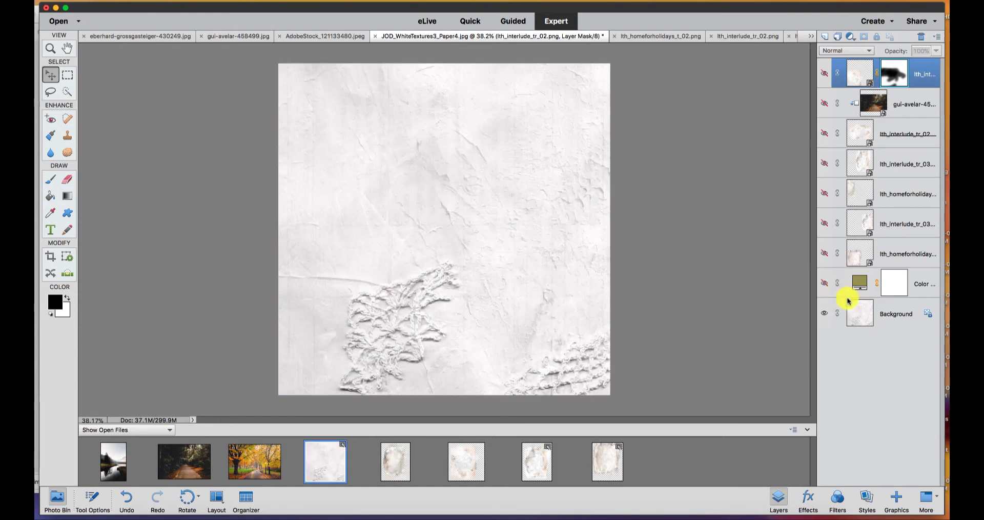
Show the three lowest transfer layers, selecting the lowest lth_homeforholidays_t_03 layer
left_click(825, 253)
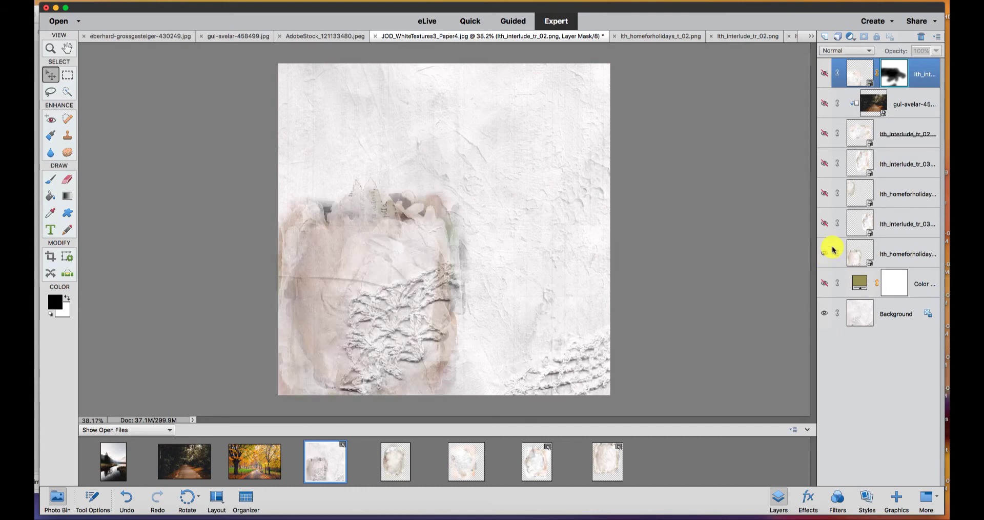
left_click(890, 254)
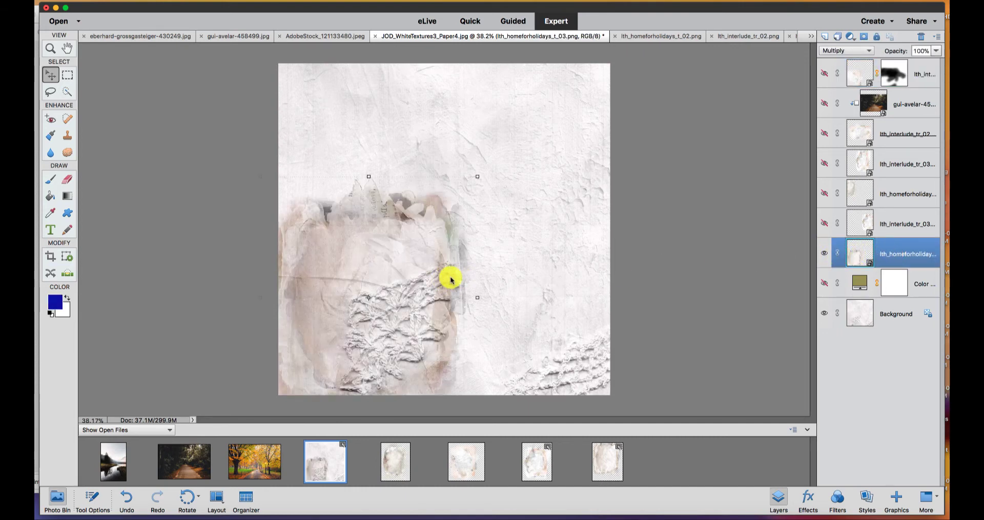
left_click(822, 224)
left_click(822, 194)
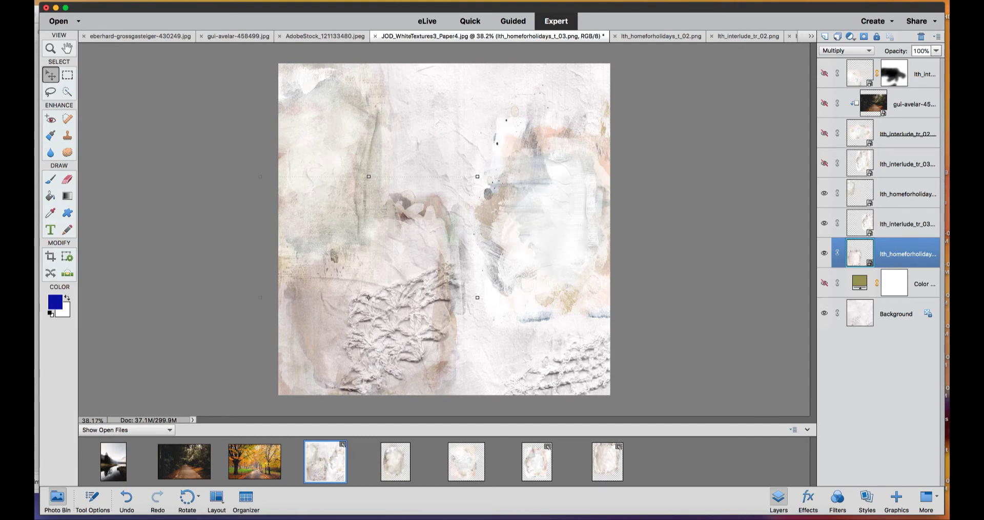
Show the olive colour fill, the upper lth_interlude_tr_03 transfer, and the forest path photo with its lth_interlude_tr_02 clipping base
left_click(825, 284)
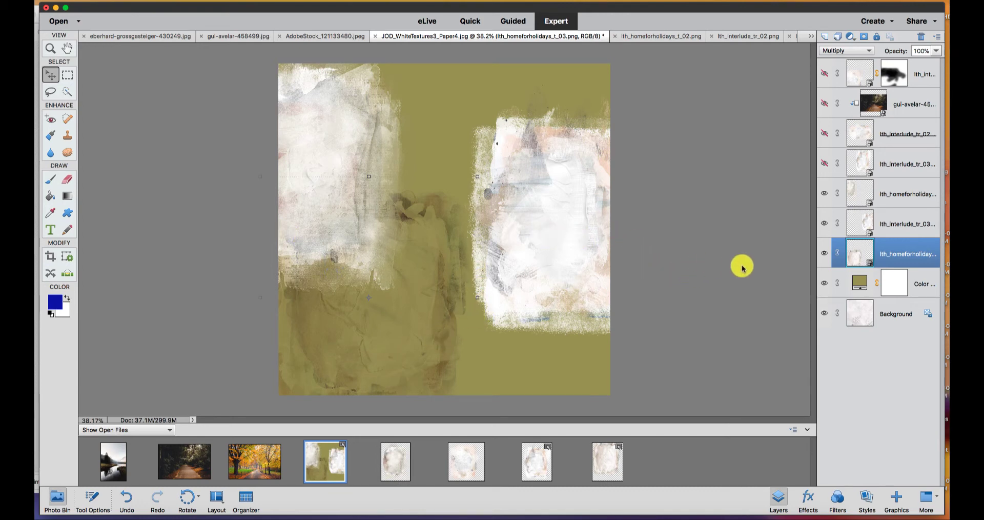
left_click(824, 163)
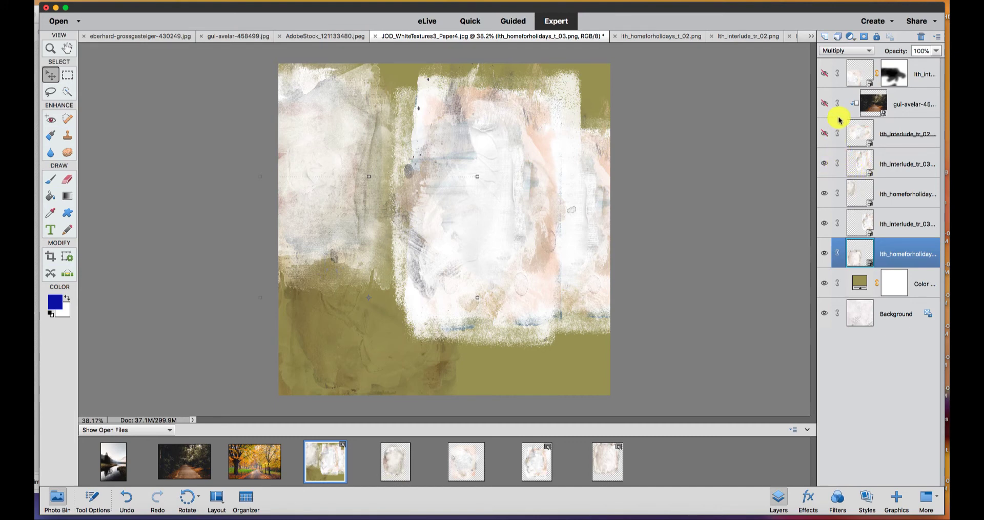
left_click(825, 103)
left_click(825, 135)
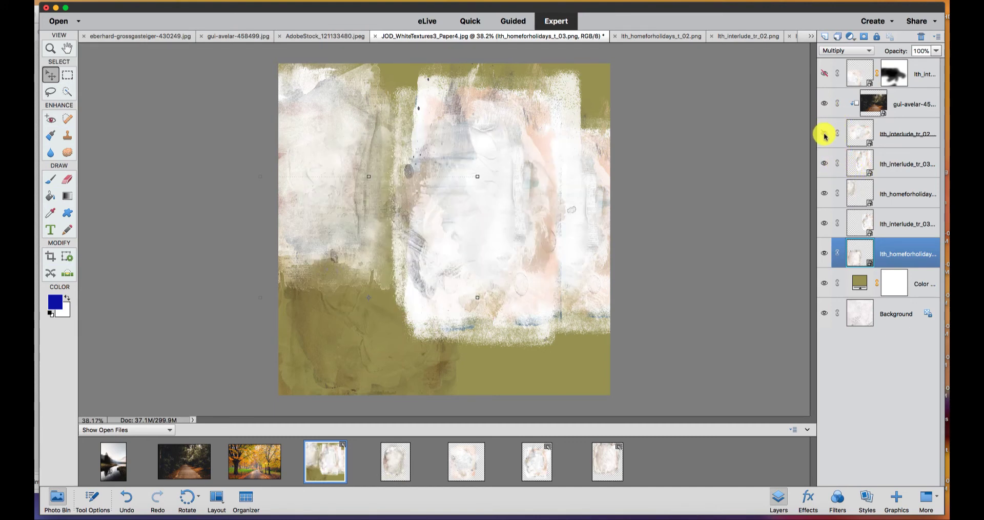
left_click(824, 135)
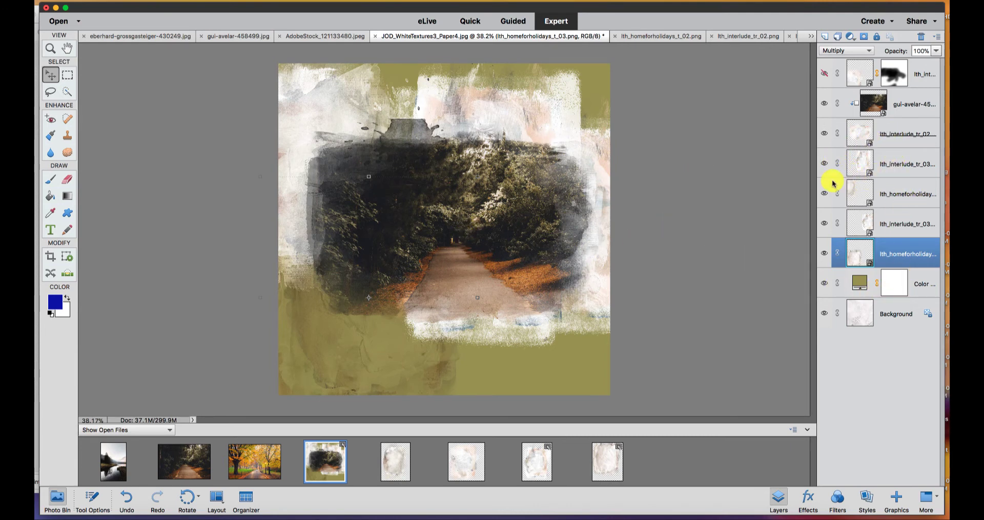
Try the Color Burn blend mode on the lth_interlude_tr_02 layer beneath the clipped photo, and set it back to Normal
left_click(874, 134)
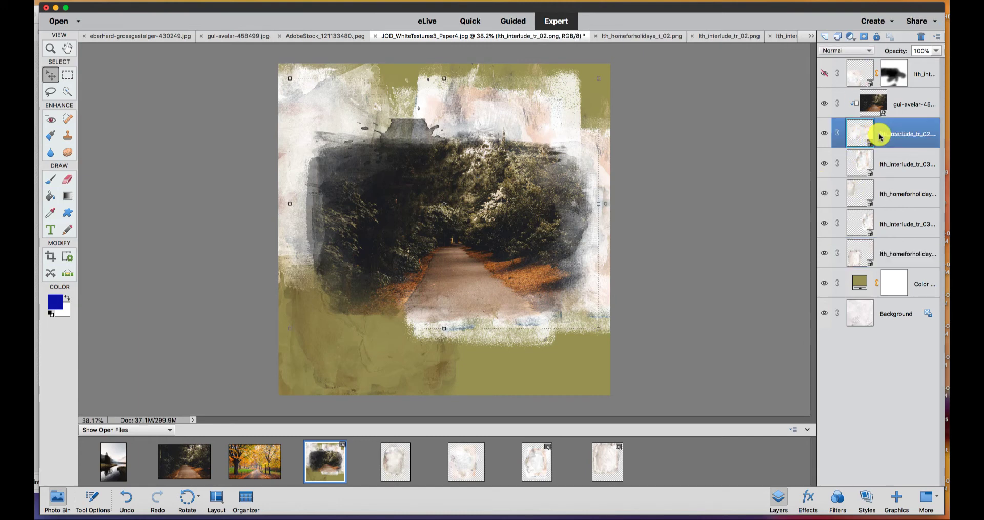
left_click(844, 51)
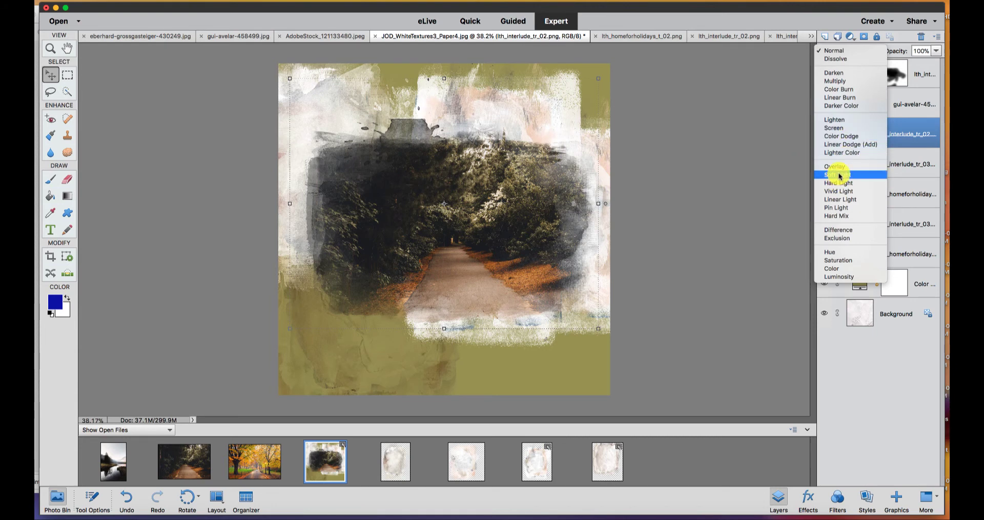
left_click(852, 89)
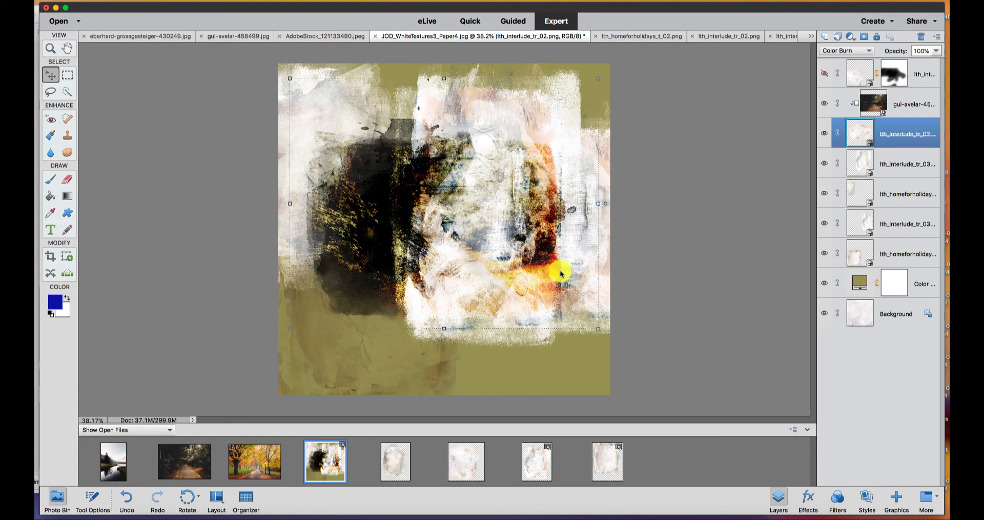
left_click(856, 118, "alt")
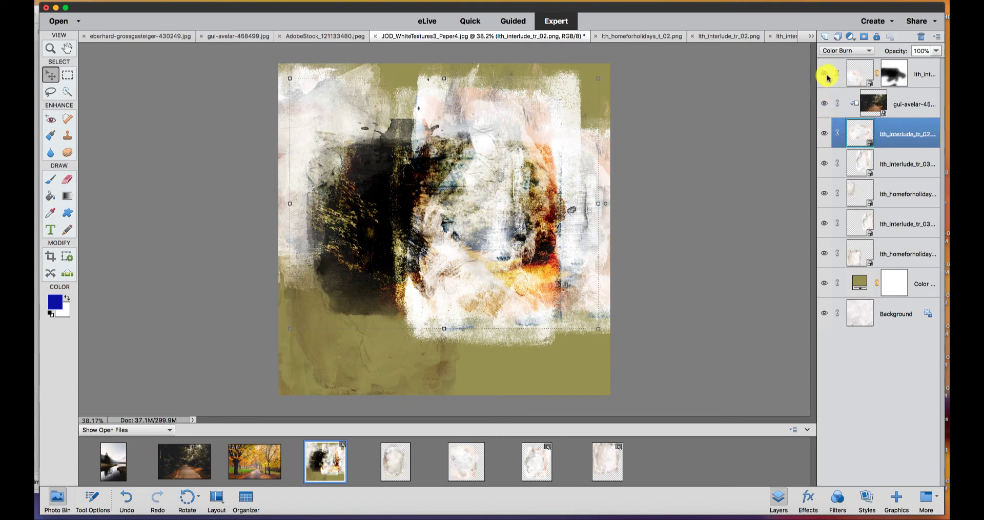
left_click(848, 50)
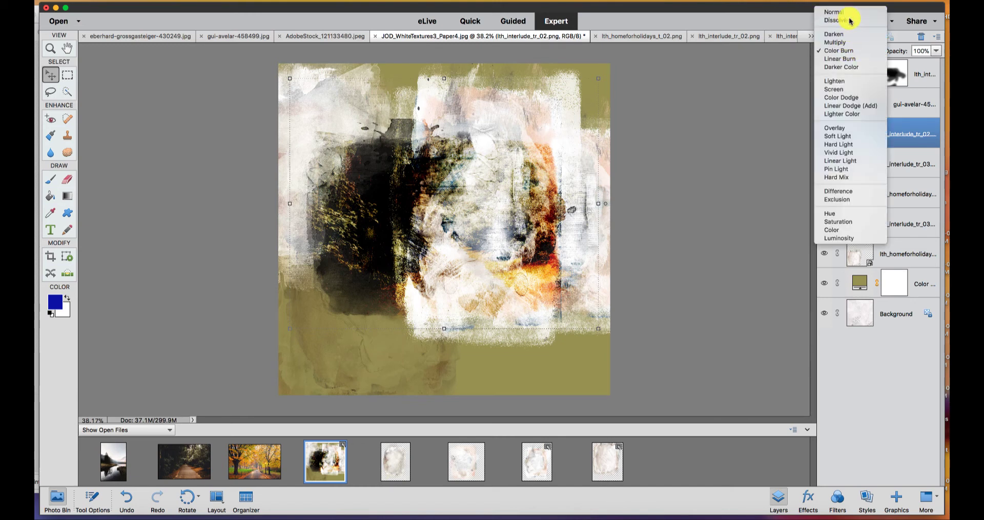
left_click(835, 12)
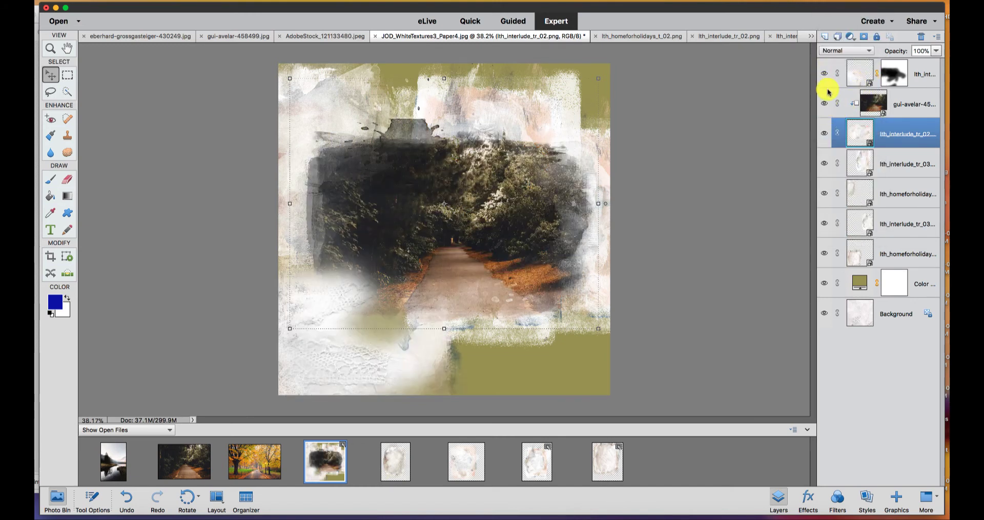
Disable the layer mask on the topmost lth_interlude_tr_02 layer to compare the blend, and enable it again
left_click(870, 75)
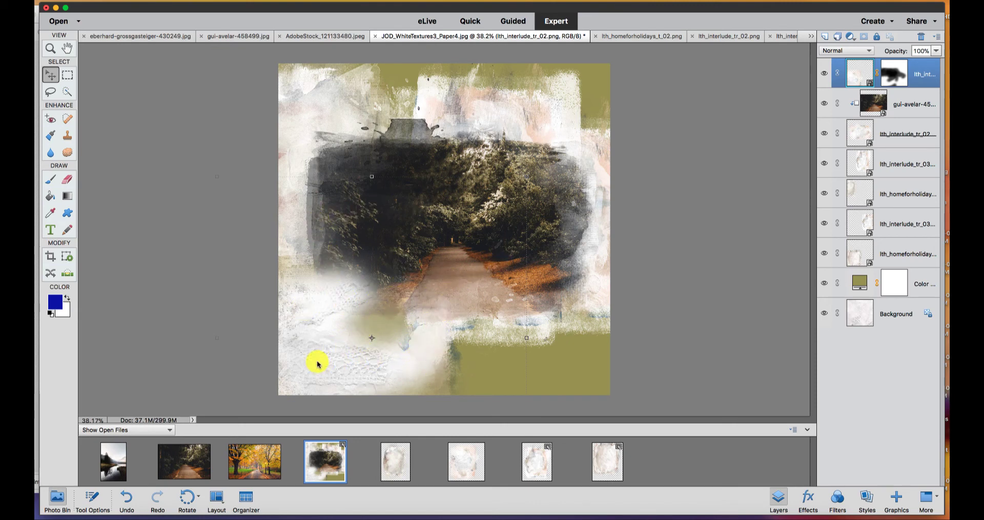
left_click(902, 76)
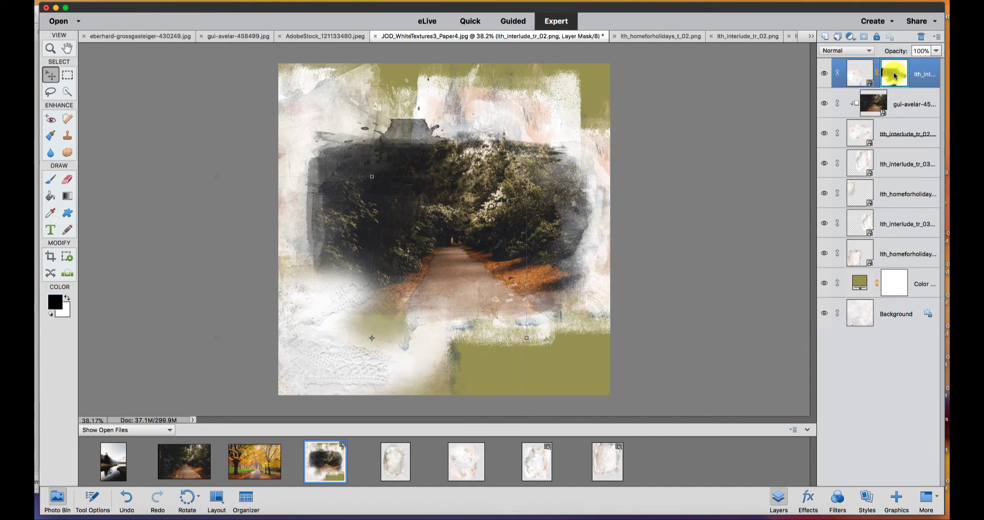
right_click(895, 72)
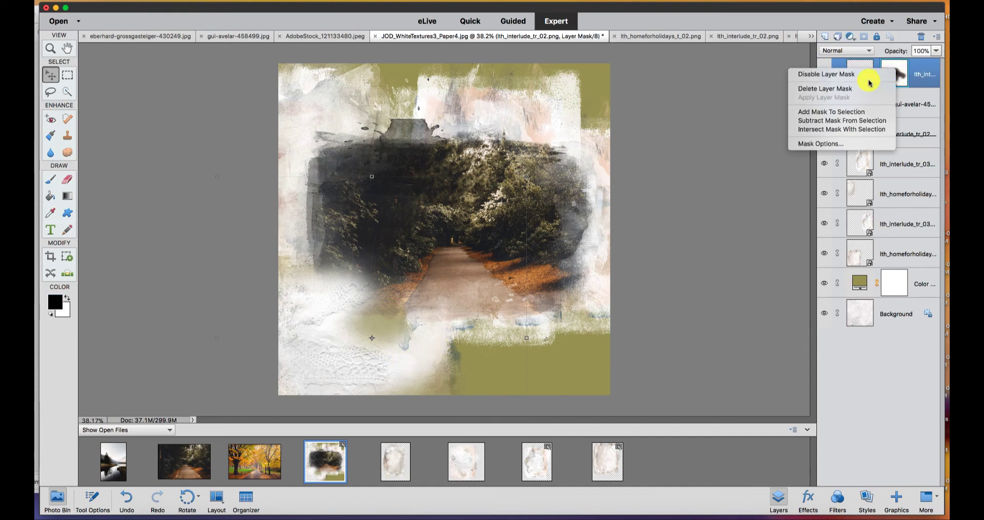
left_click(872, 74)
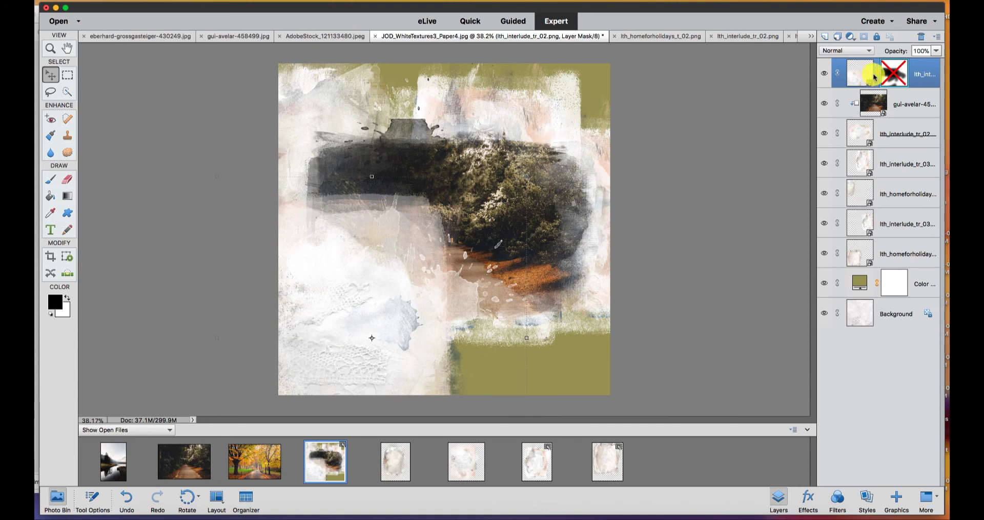
right_click(892, 75)
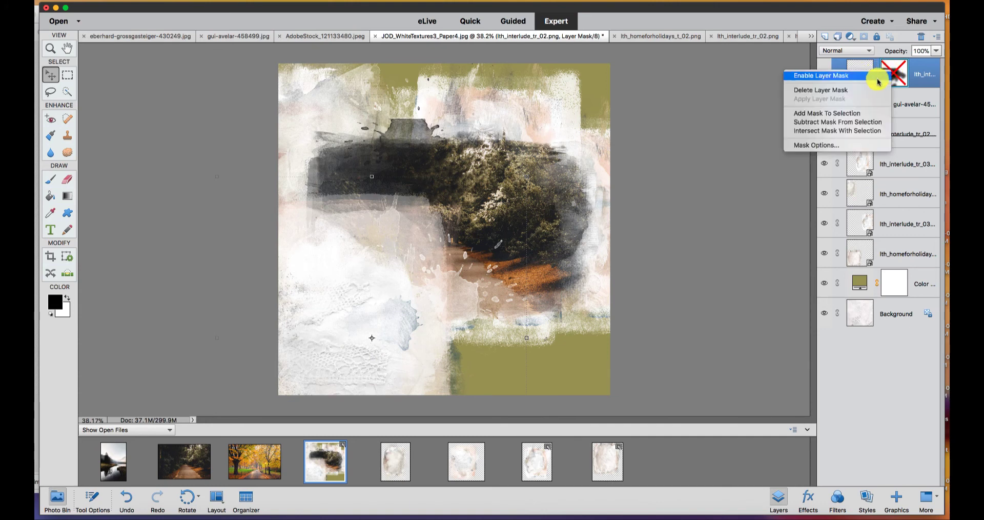
left_click(873, 75)
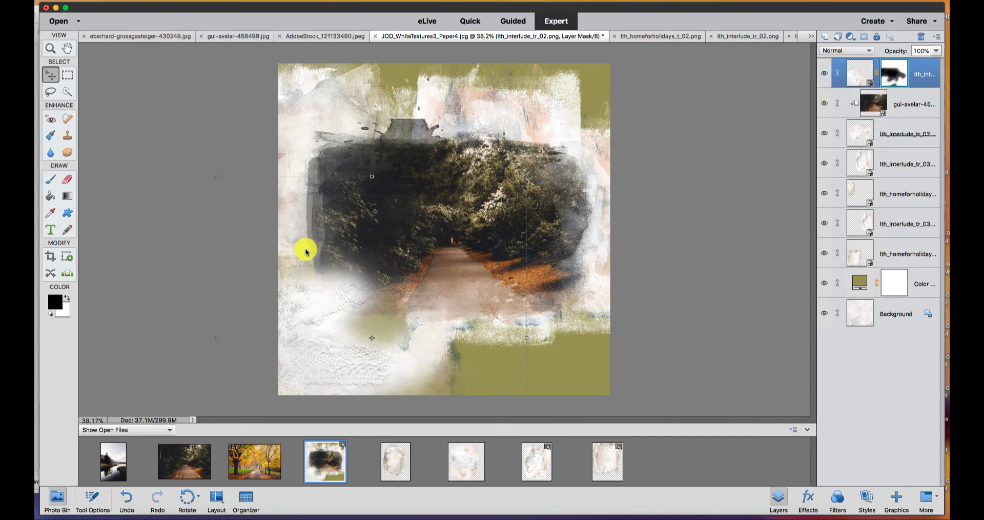